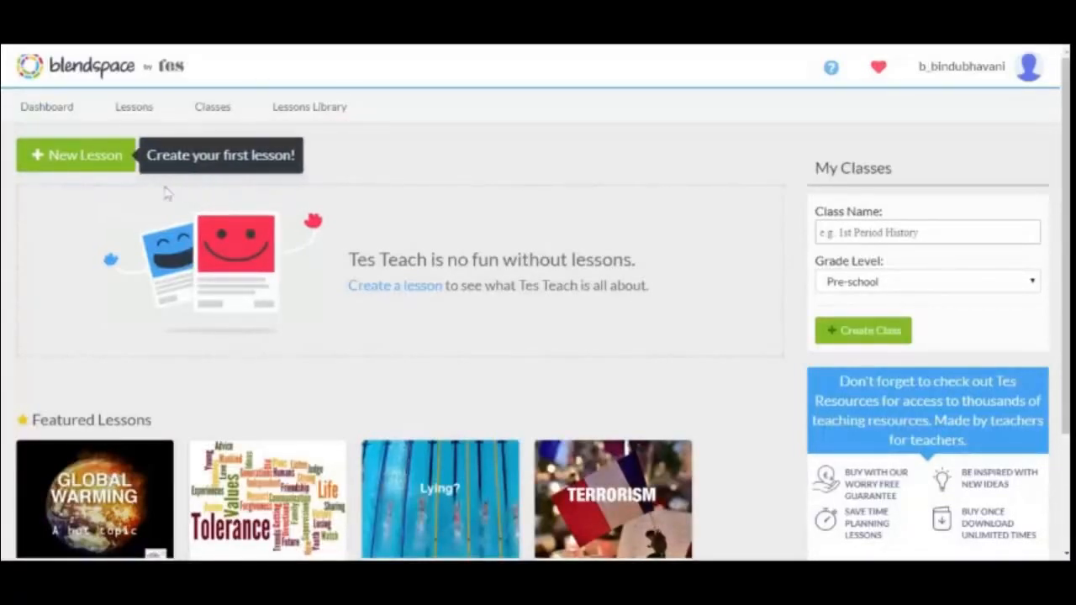
- Create a new lesson and title it "Image Compression"
left_click(100, 168)
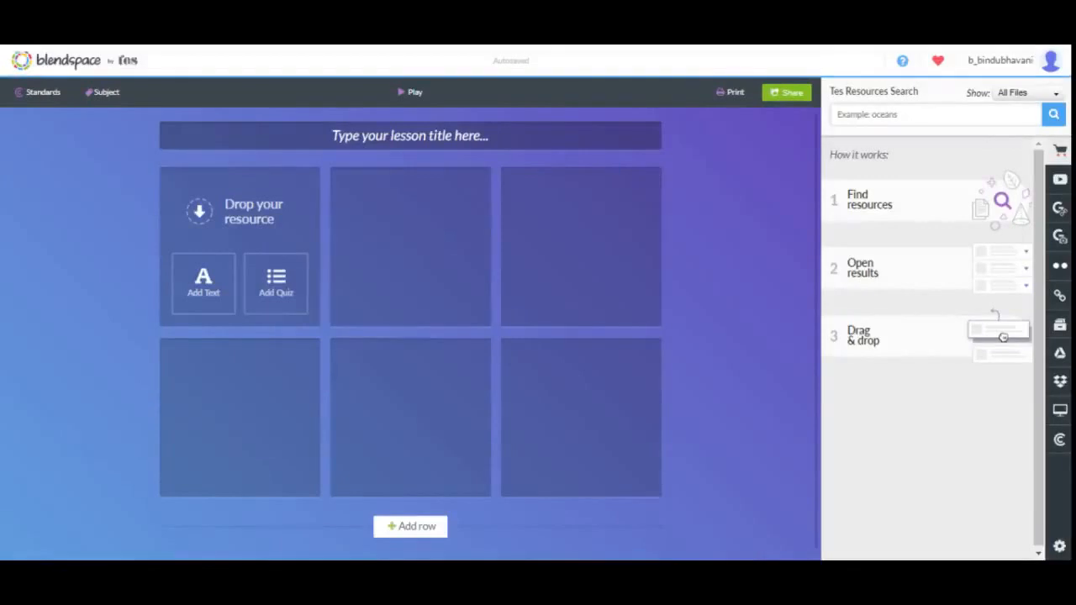
left_click(440, 143)
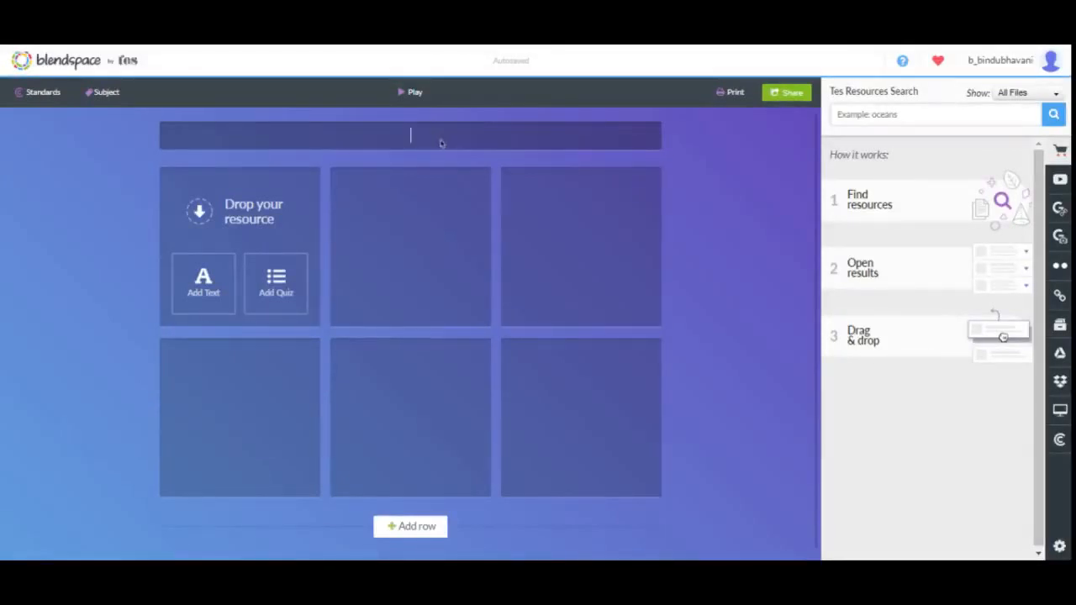
type("Ima")
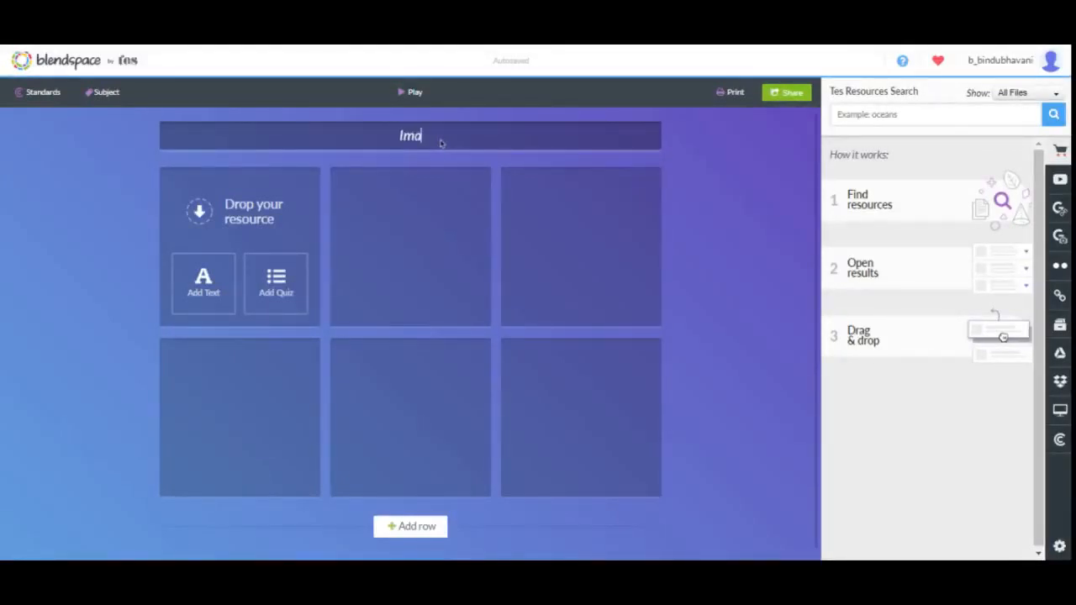
type("ge Compr")
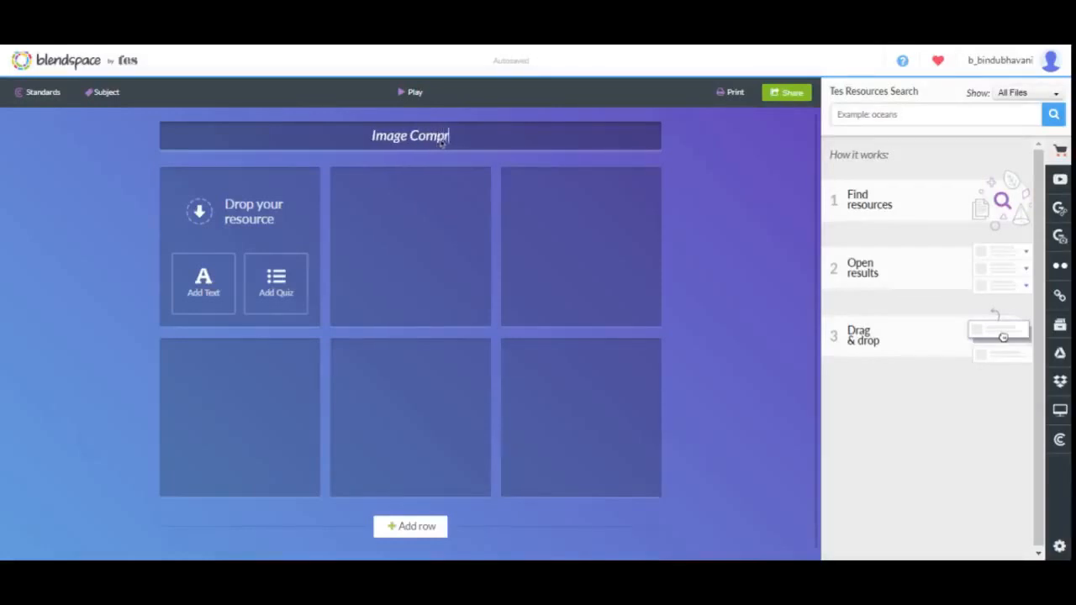
type("ession")
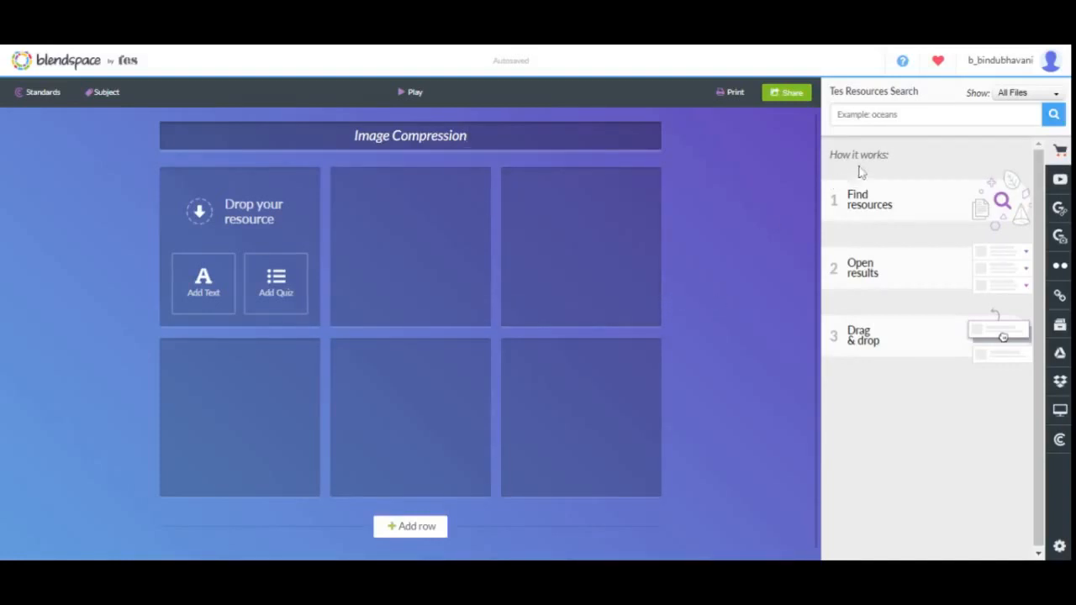
- Search Tes resources for "image compression" and place the free Ganymede Probe Problem activity document in the first row's third tile
left_click(866, 114)
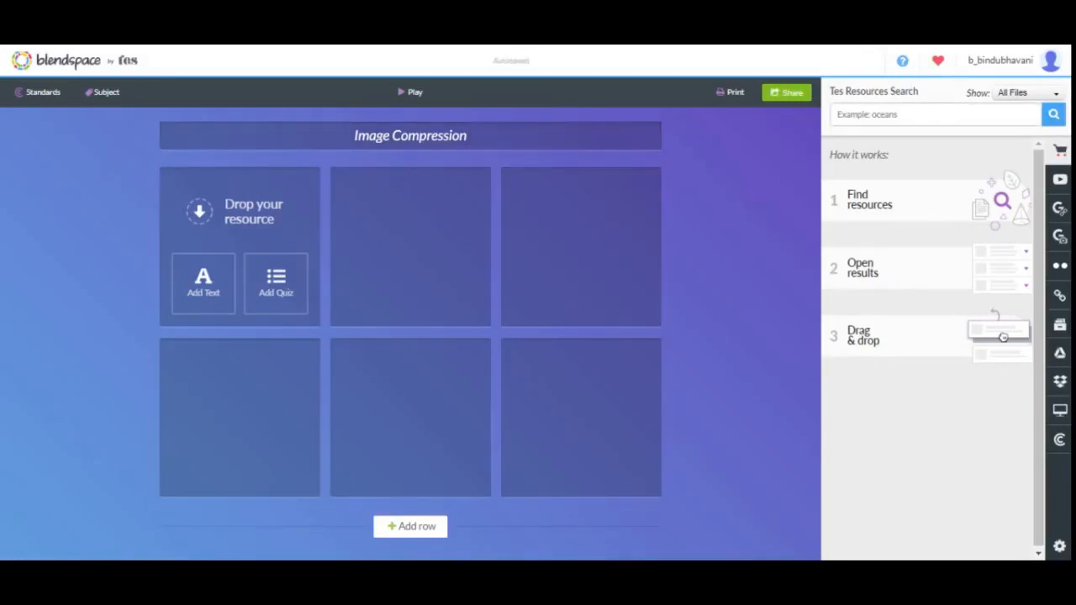
type("Image compression")
left_click(1053, 114)
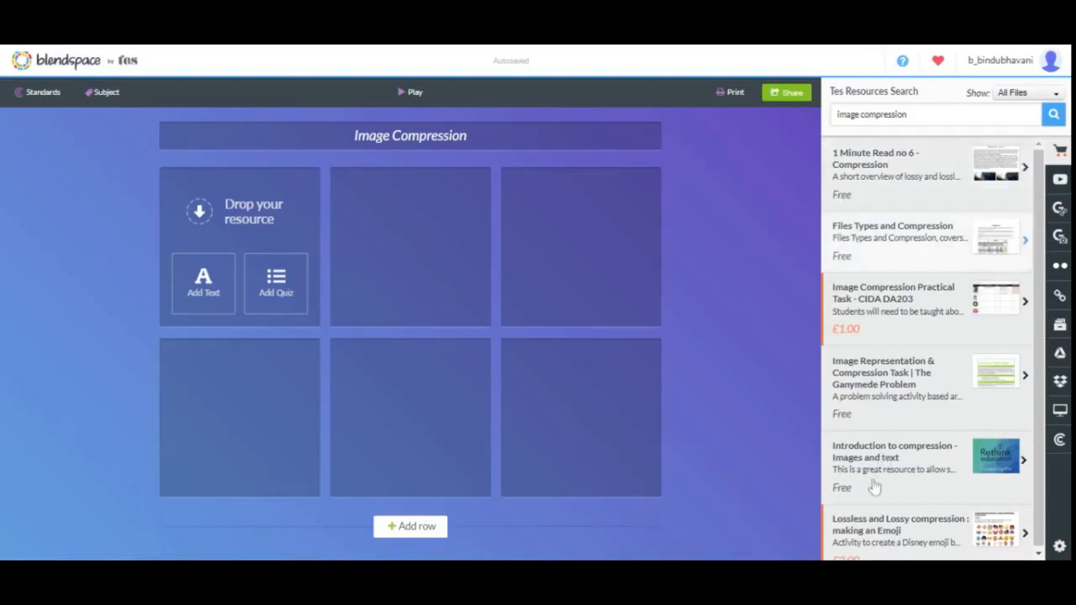
left_click(858, 412)
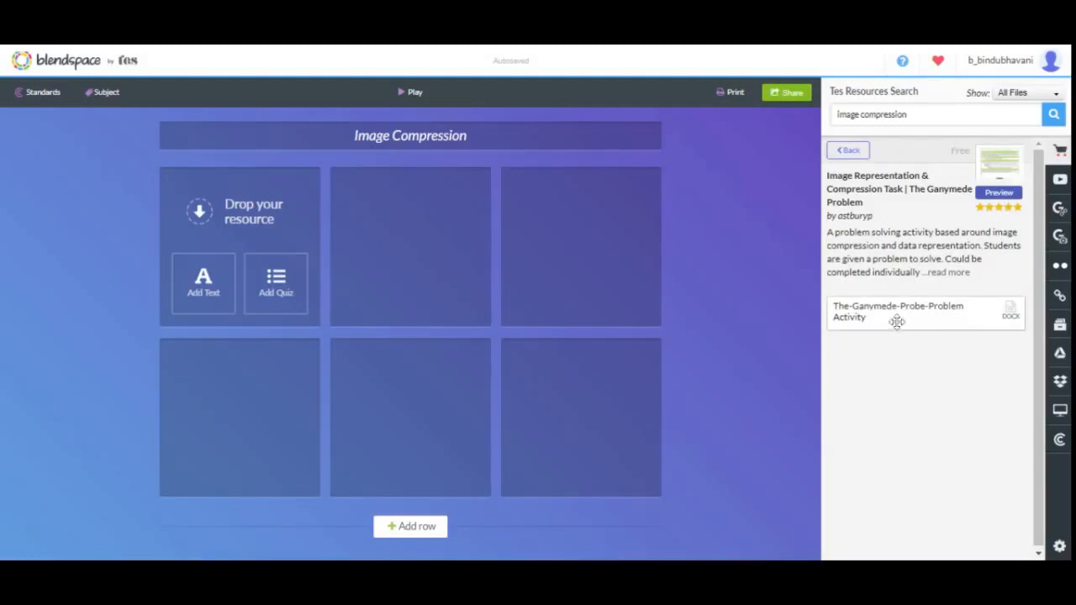
left_click_drag(890, 319, 647, 278)
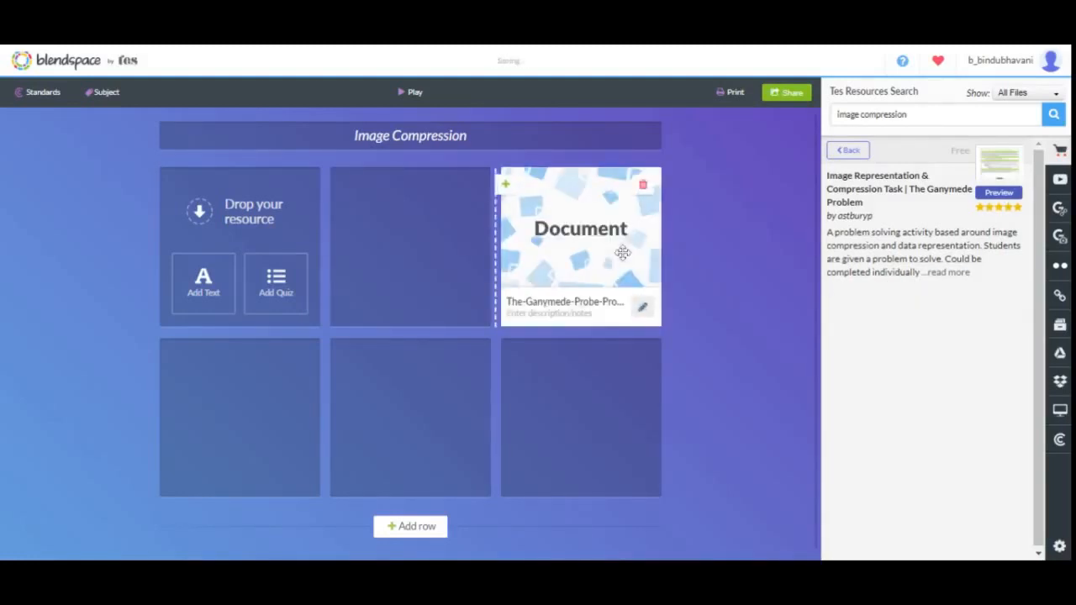
- Give the Ganymede document tile the description "Complete the activity in the document"
left_click(643, 309)
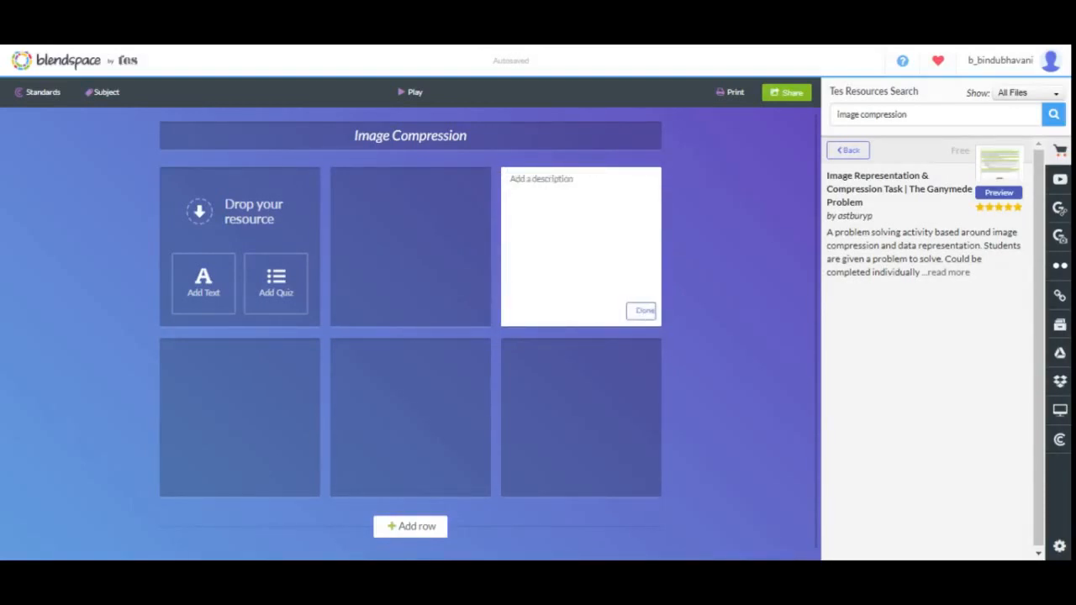
type("Q")
type(" the activity in the document")
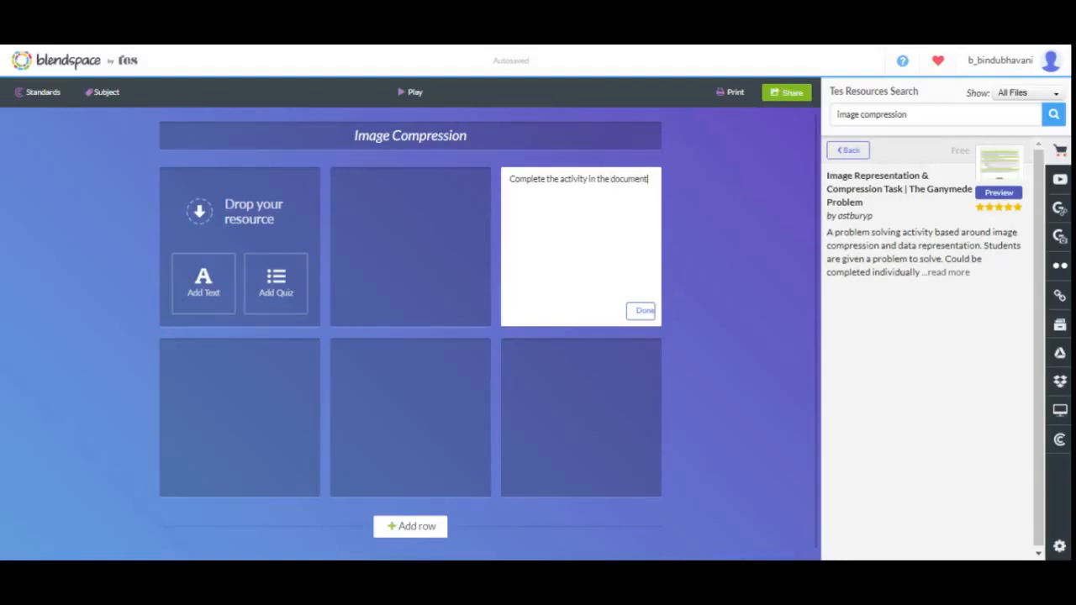
left_click(644, 311)
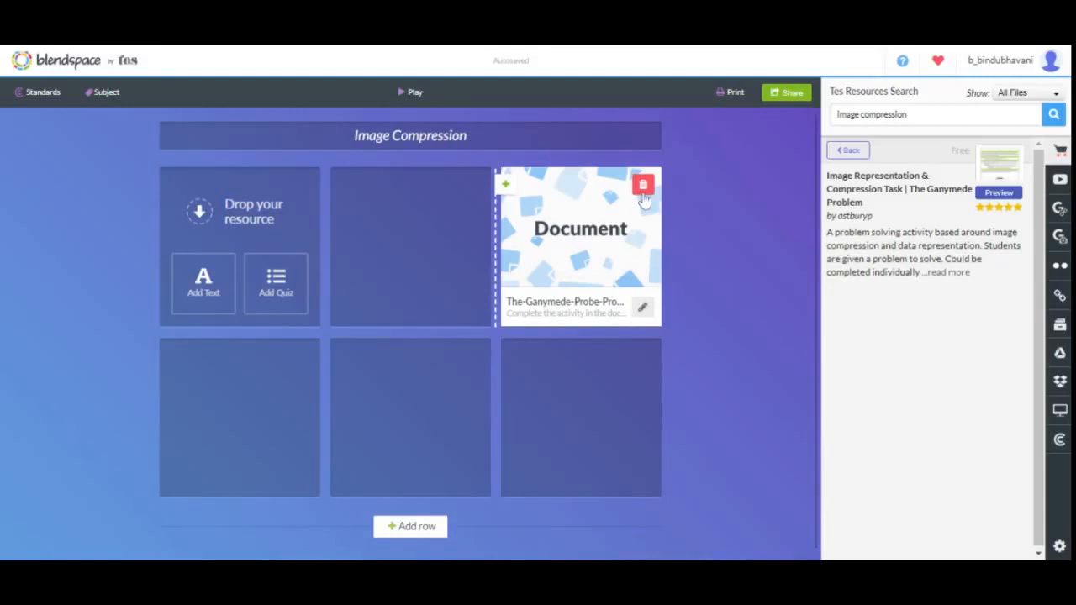
- Find the YouTube video "JPEG IMAGE COMPRESSION STEPS" and add it to the second row's third tile
left_click(1060, 182)
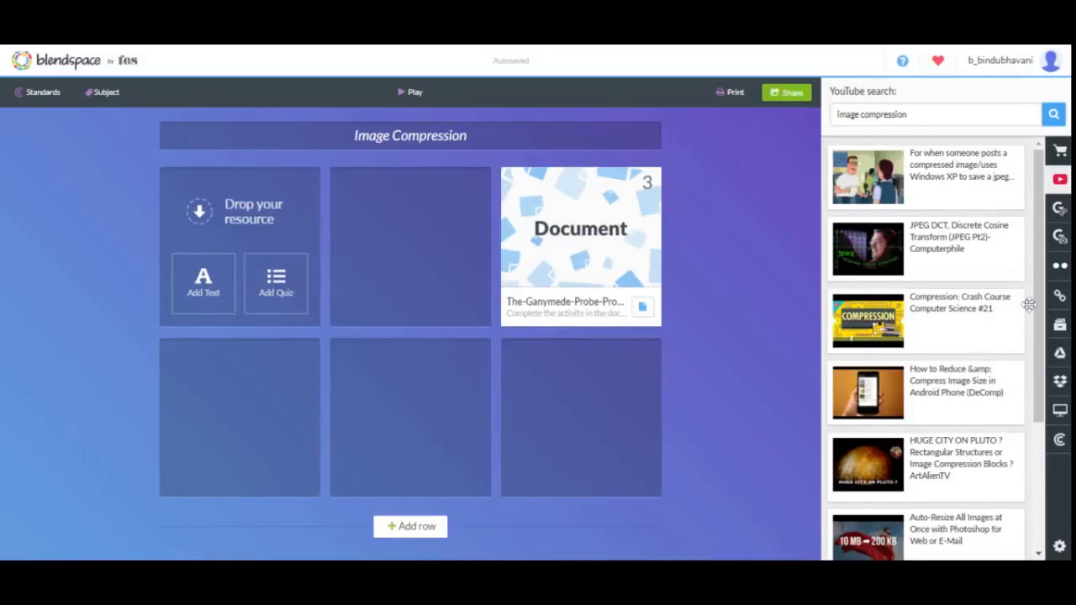
left_click_drag(1037, 309, 1047, 500)
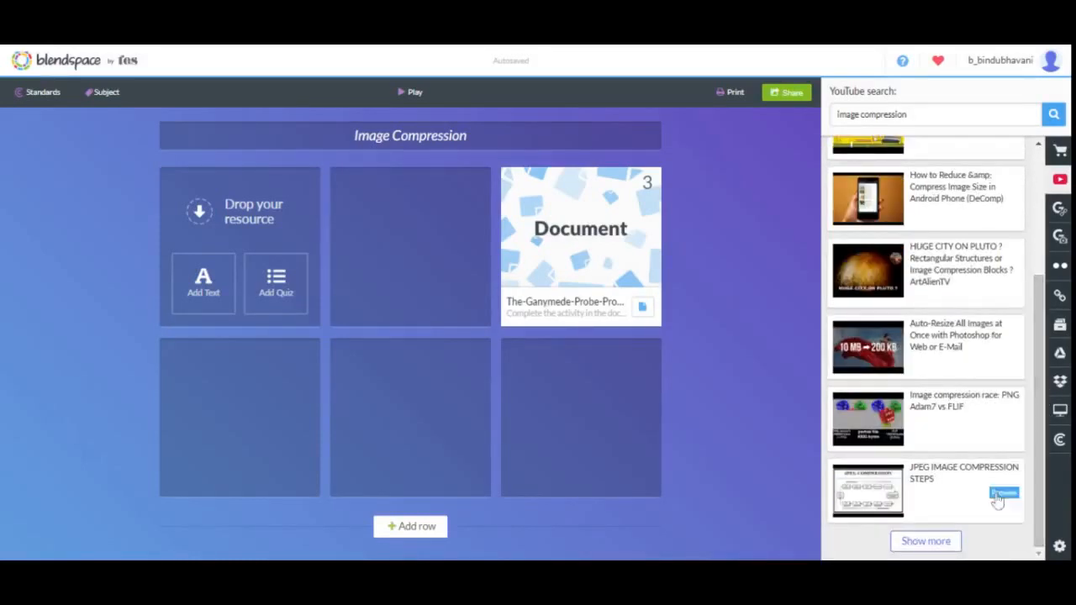
left_click_drag(879, 484, 606, 393)
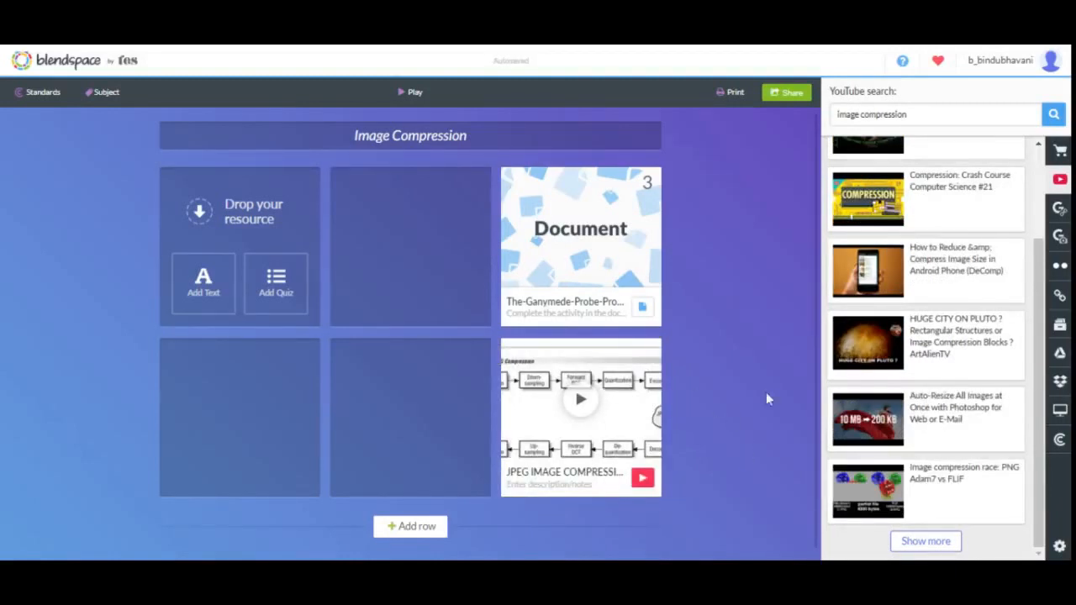
- Search Google Images for "jpeg compression" and place the side-by-side portrait quality comparison in the first row's middle tile
left_click(1059, 236)
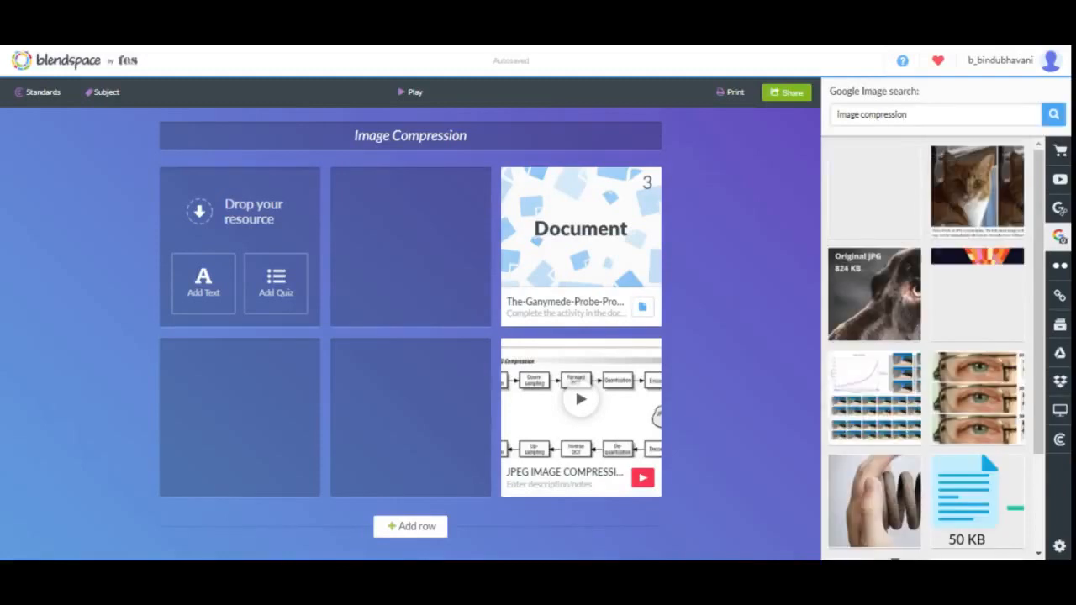
left_click_drag(859, 115, 828, 120)
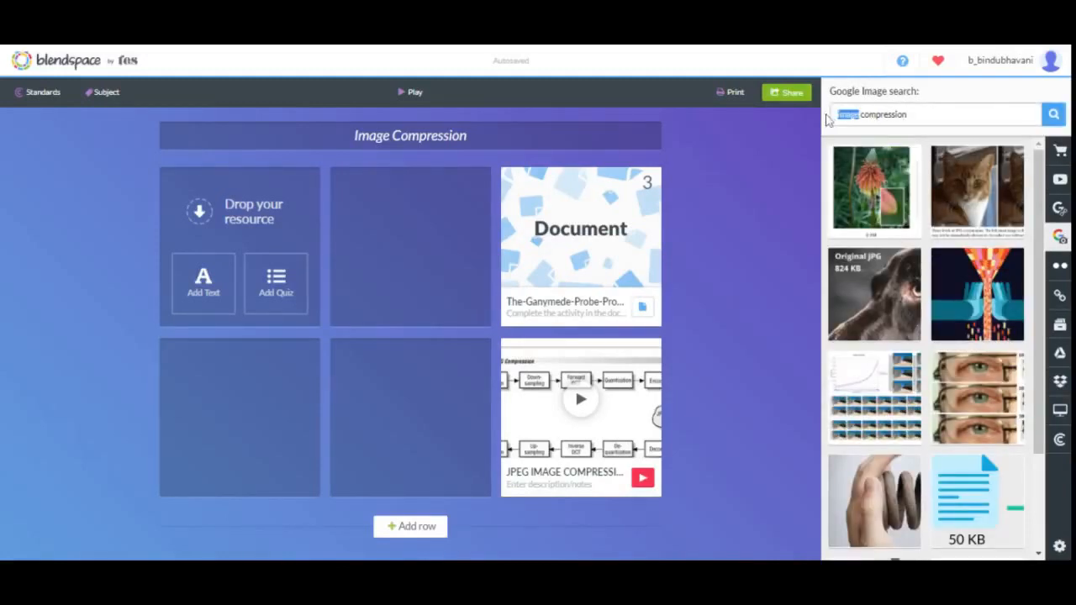
type("jpeg")
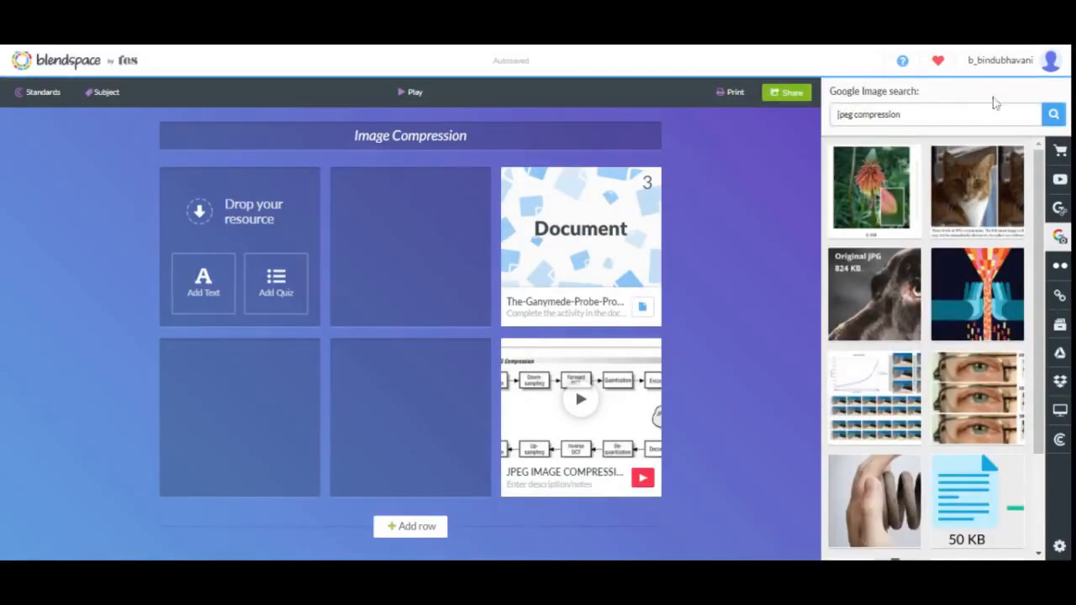
left_click(1053, 113)
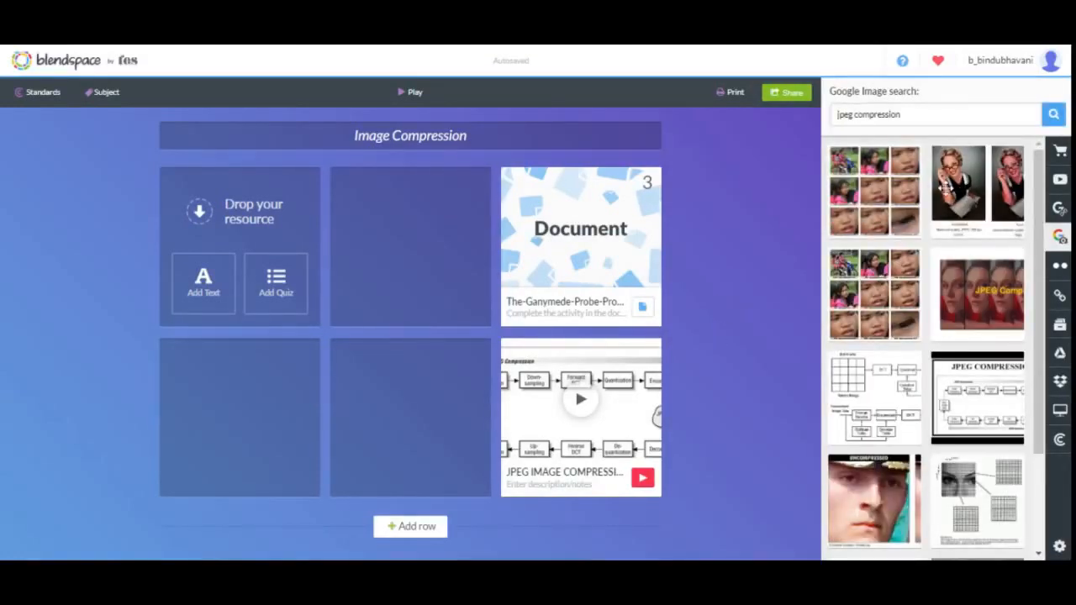
left_click_drag(946, 188, 420, 223)
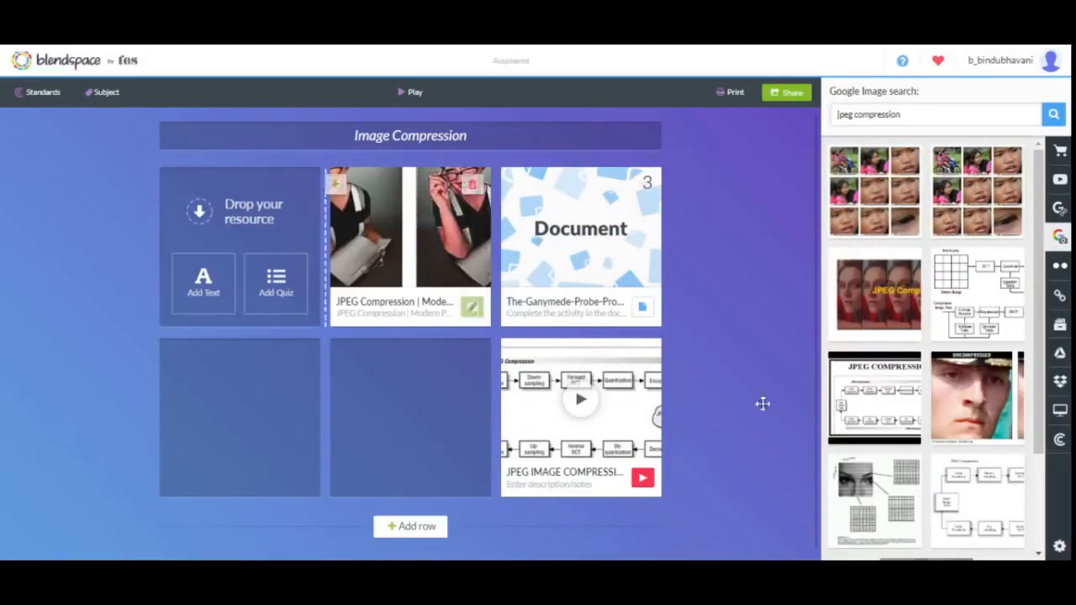
left_click(1059, 296)
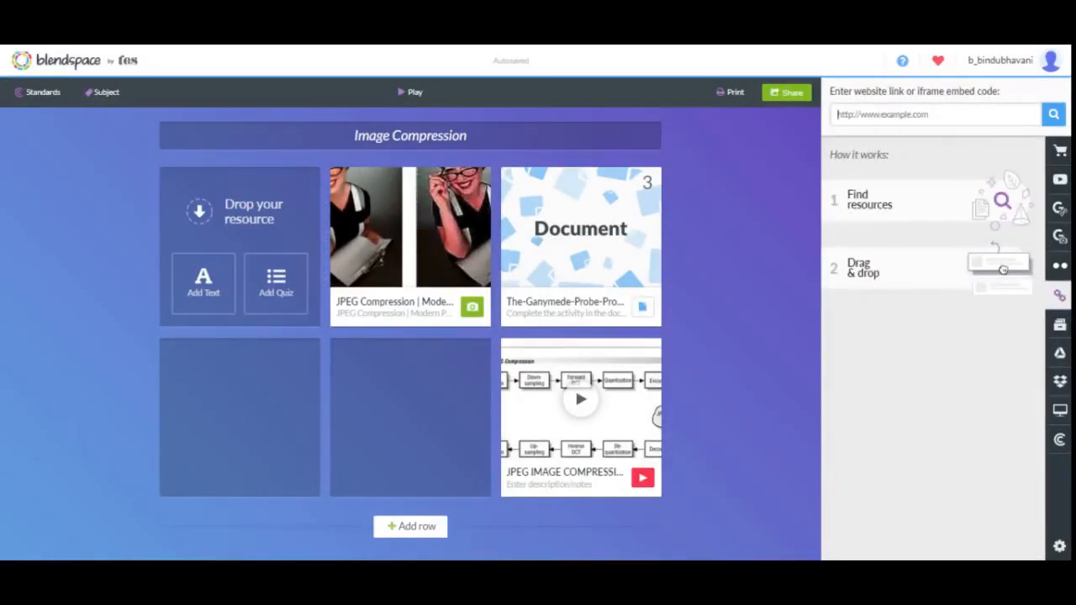
type("https://en.wikipedia.org/wiki/Image_compression")
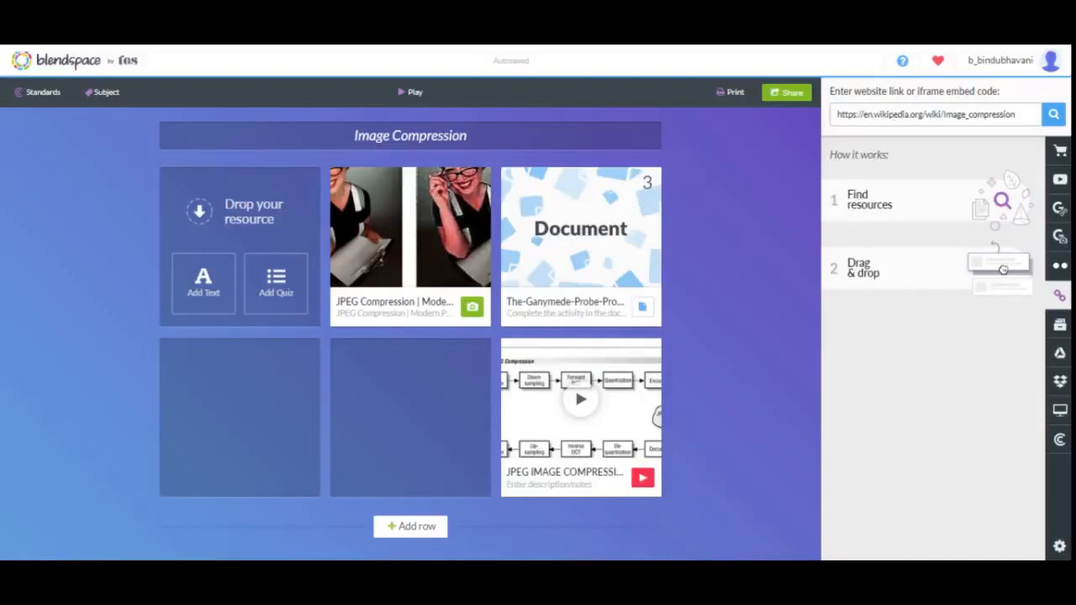
left_click(1054, 114)
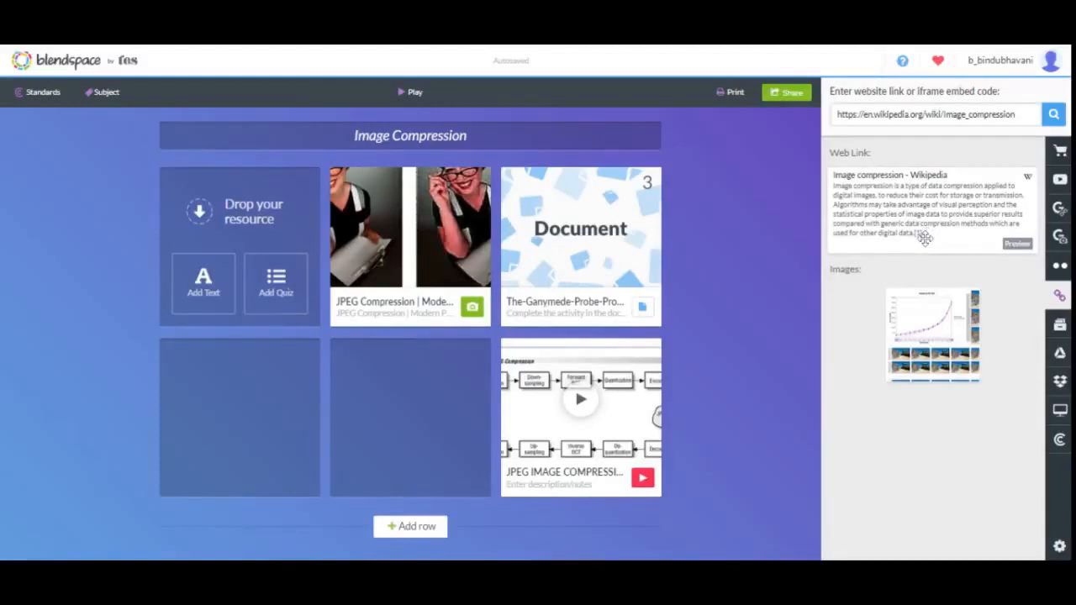
left_click_drag(925, 239, 410, 417)
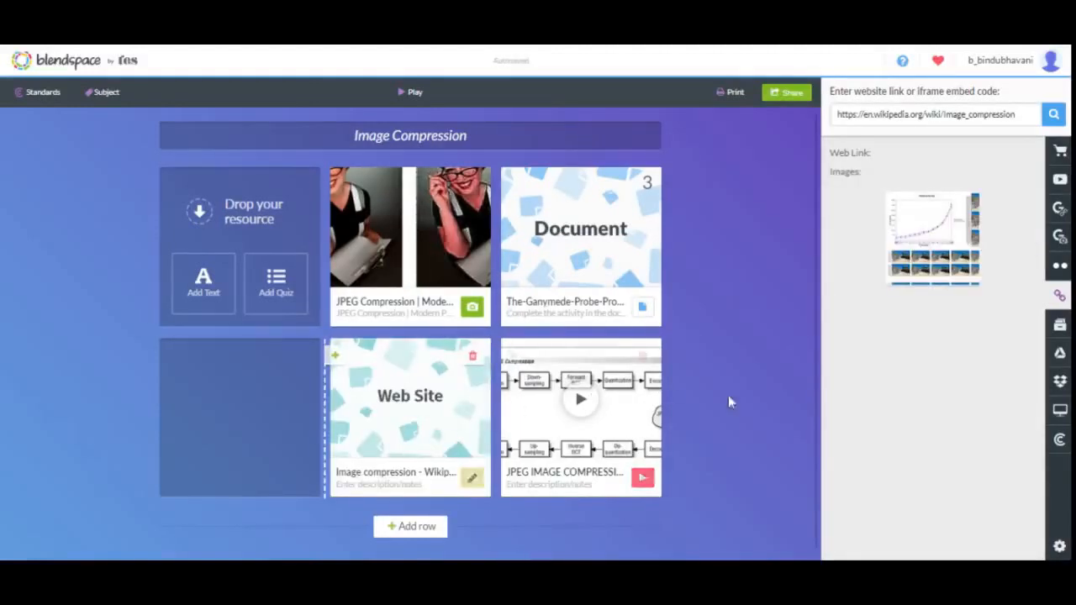
- Add the uploaded file ImageCompressionForView.pdf to the second row's first tile
left_click(1061, 356)
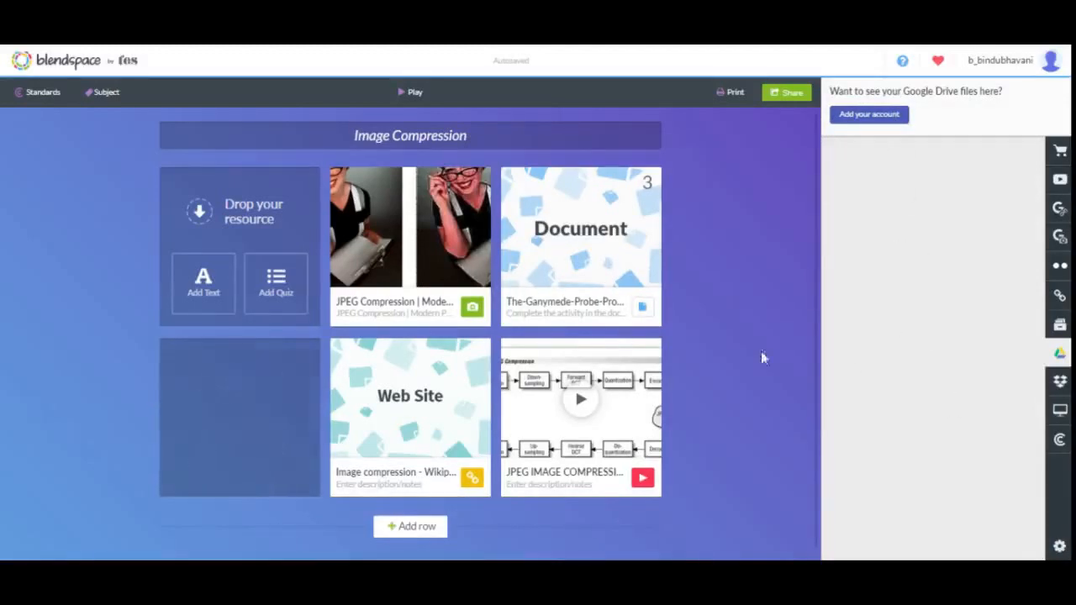
left_click(1059, 412)
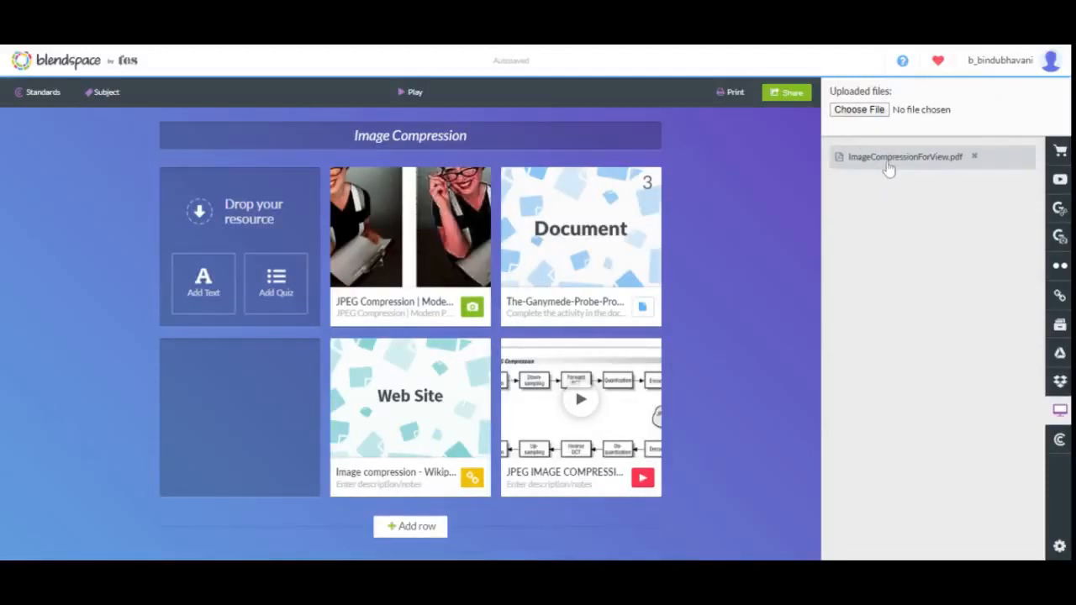
left_click_drag(890, 171, 214, 392)
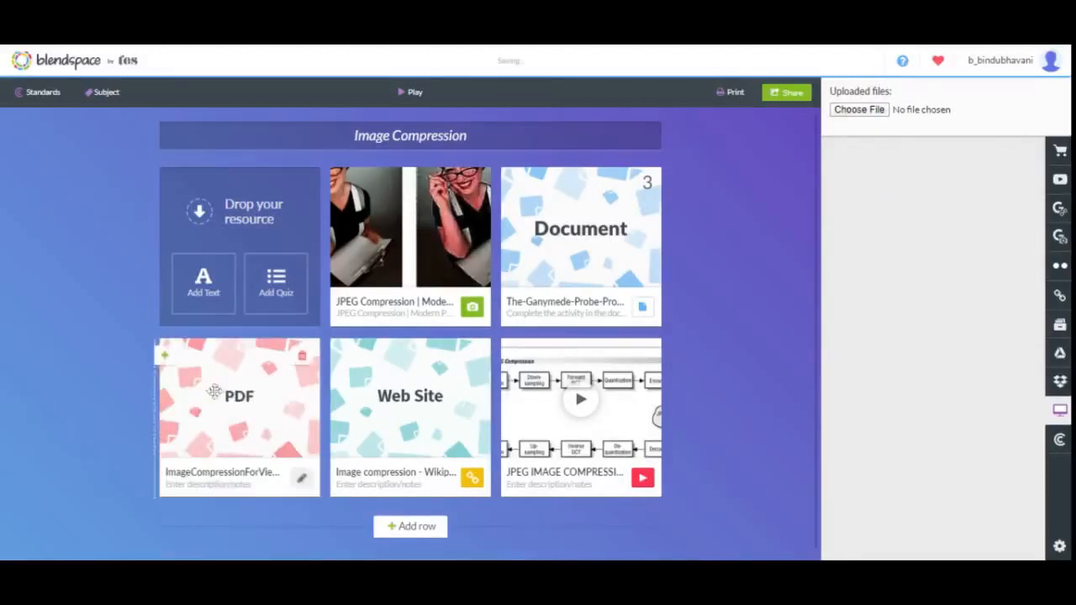
- Add a quiz to the remaining empty tile with the first question "JPEG stands for"
left_click(278, 286)
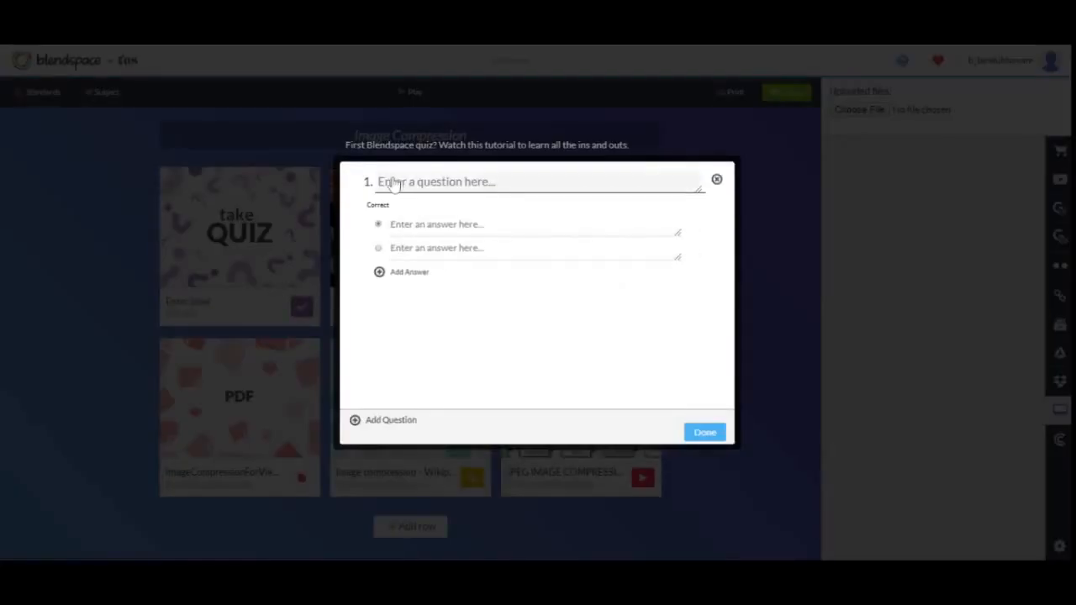
left_click(394, 184)
type("J")
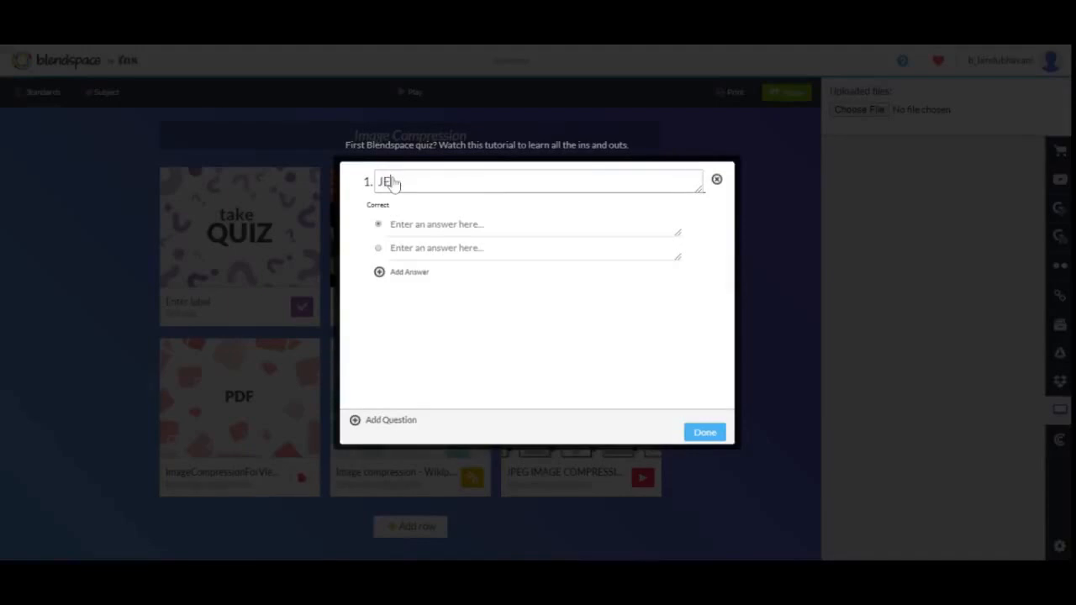
type("PEG stands for")
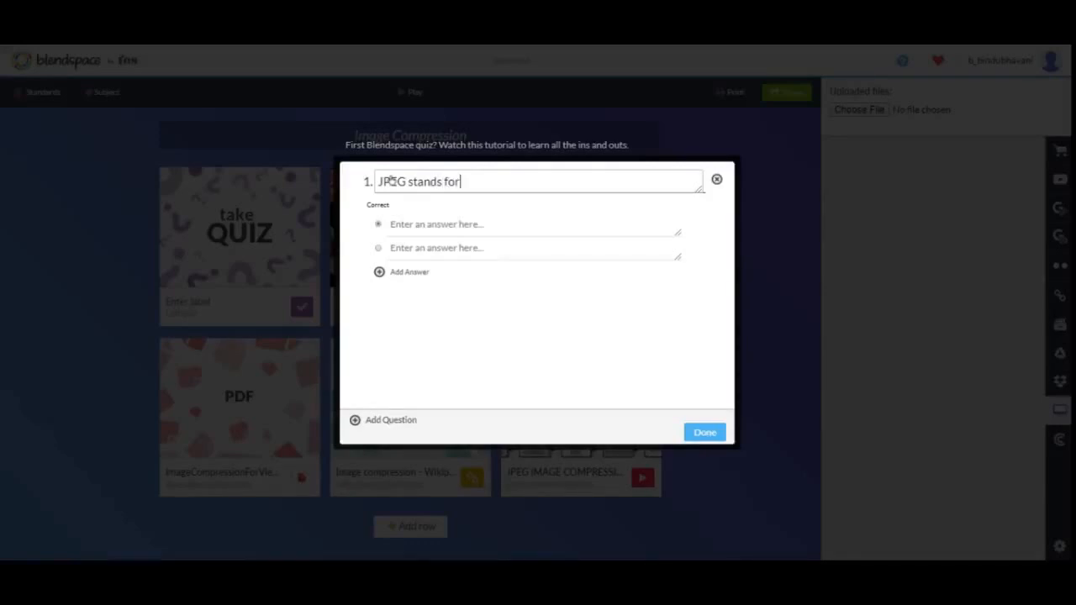
- Enter the answers "Joint Photographic Experts group" and "Joint Photo Experts Group", mark the first one correct and finish the quiz
left_click(410, 224)
type("Joint")
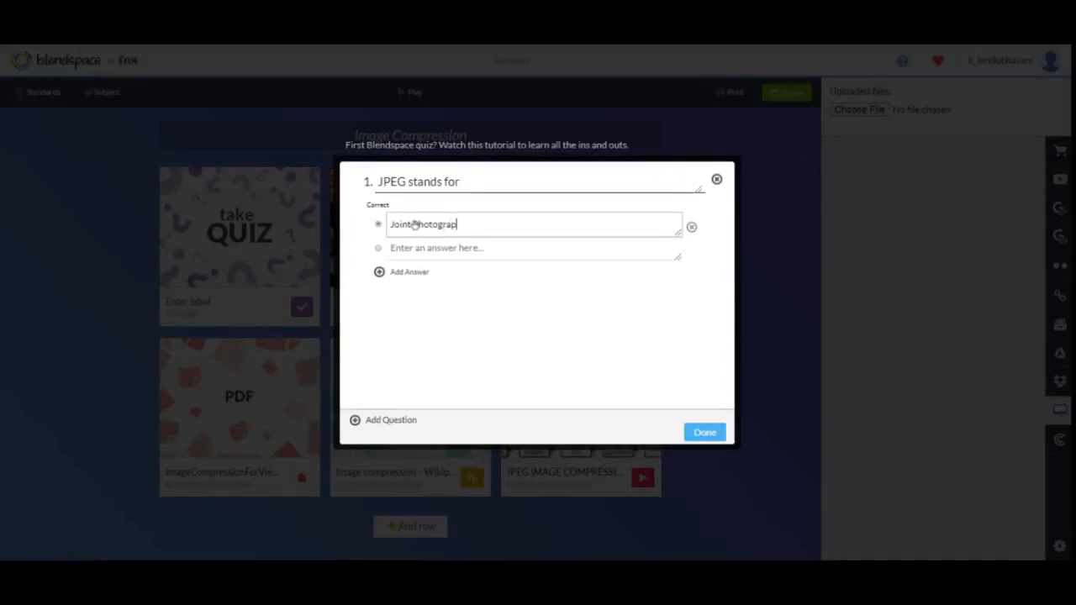
type("Photographic Experts group")
left_click(415, 249)
type("J")
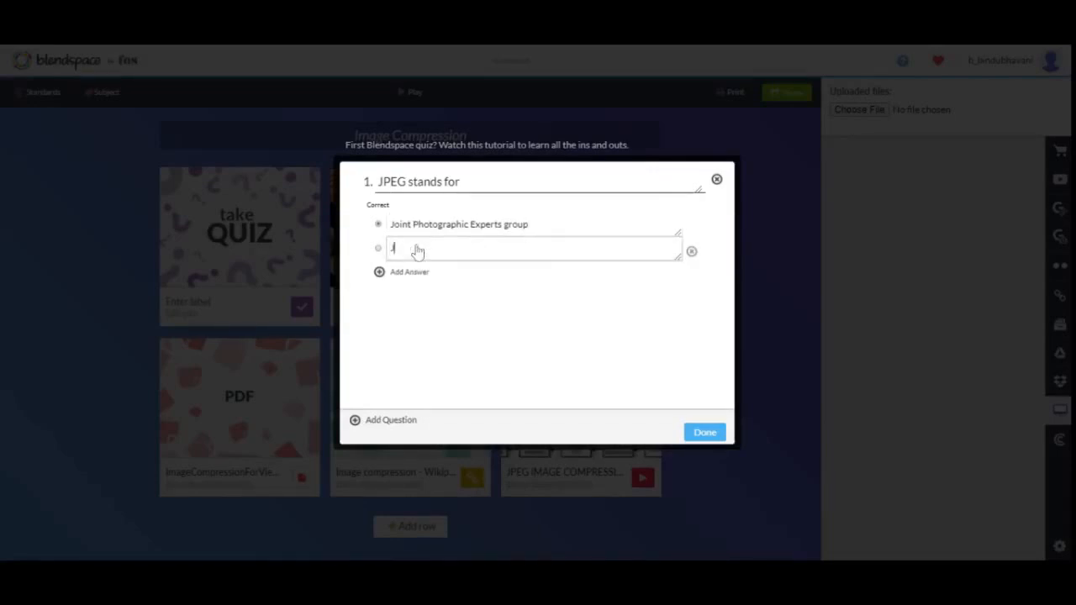
type("oint Photo Experts Group")
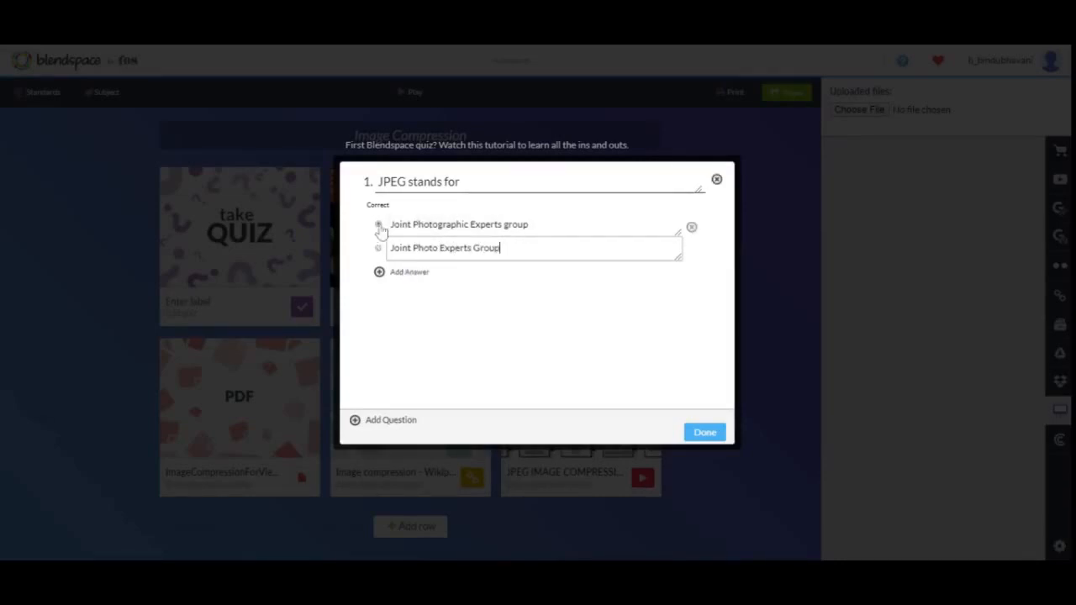
left_click(379, 226)
left_click(712, 433)
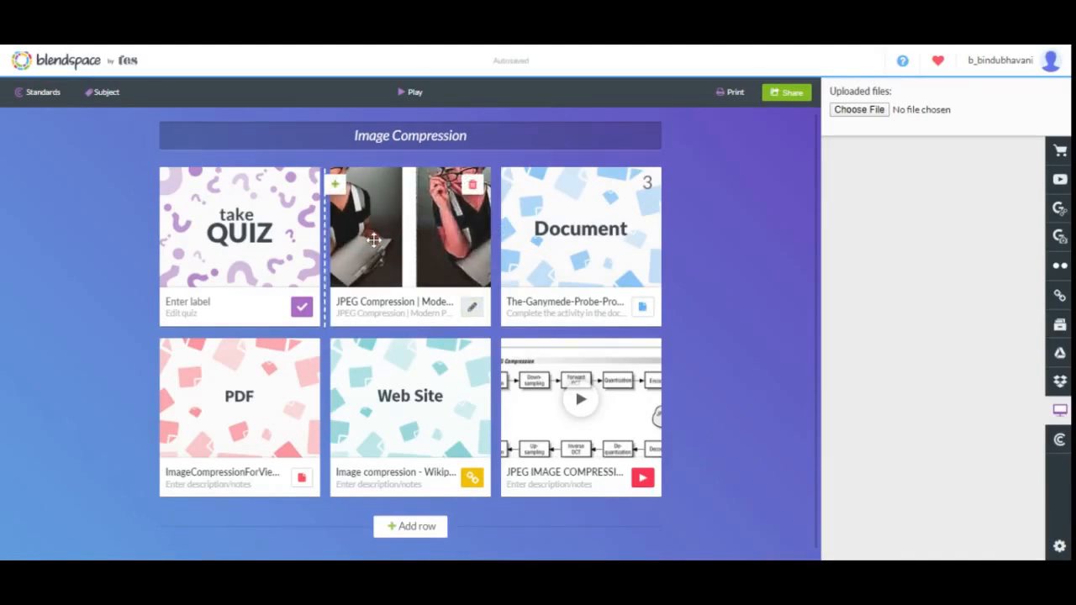
- Reorder the tiles so the lesson runs image, video, PDF, document, web site and quiz
left_click_drag(422, 243, 267, 243)
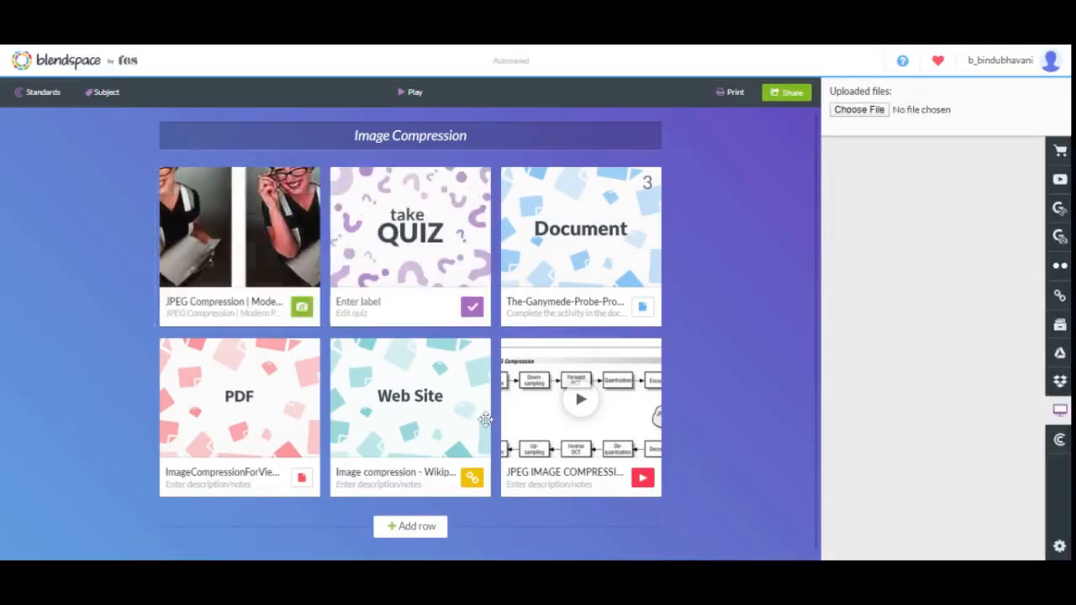
left_click_drag(511, 406, 365, 252)
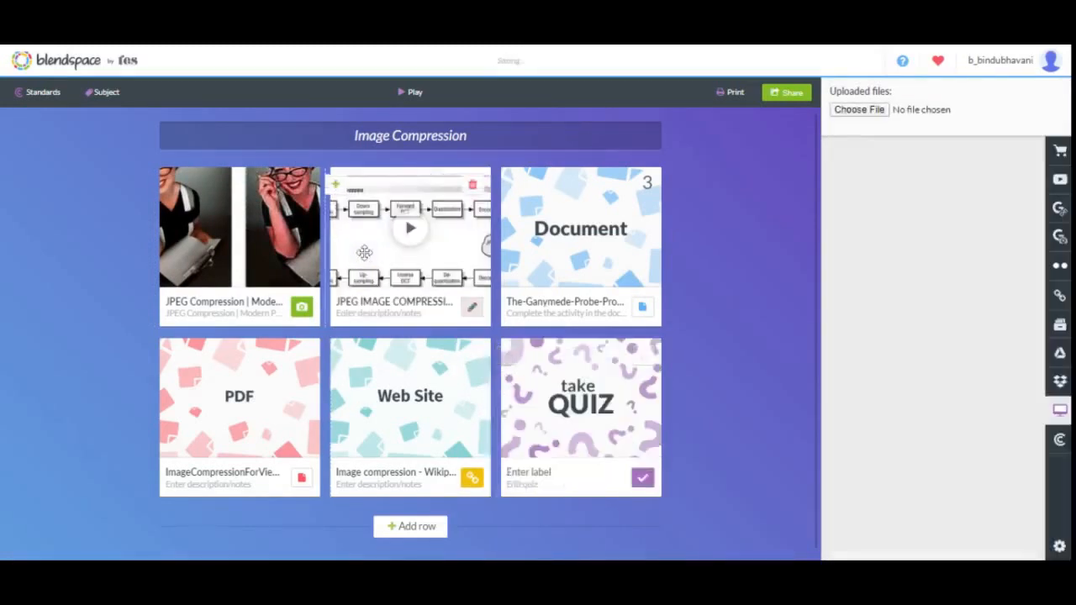
left_click_drag(286, 402, 592, 252)
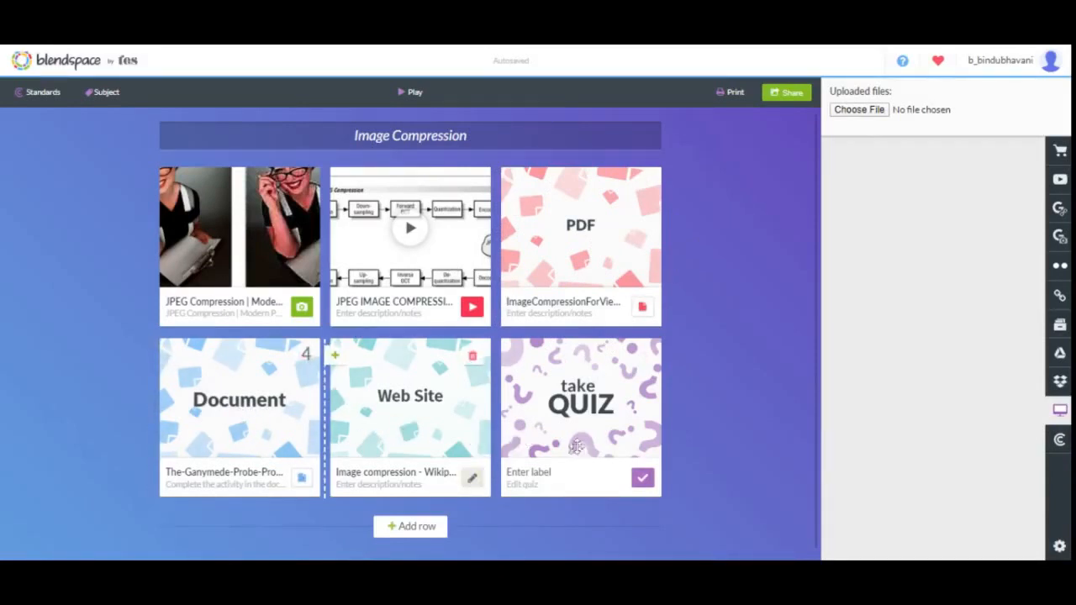
- Preview the lesson in play mode, return to the editor and open the lesson's sharing options
left_click(404, 92)
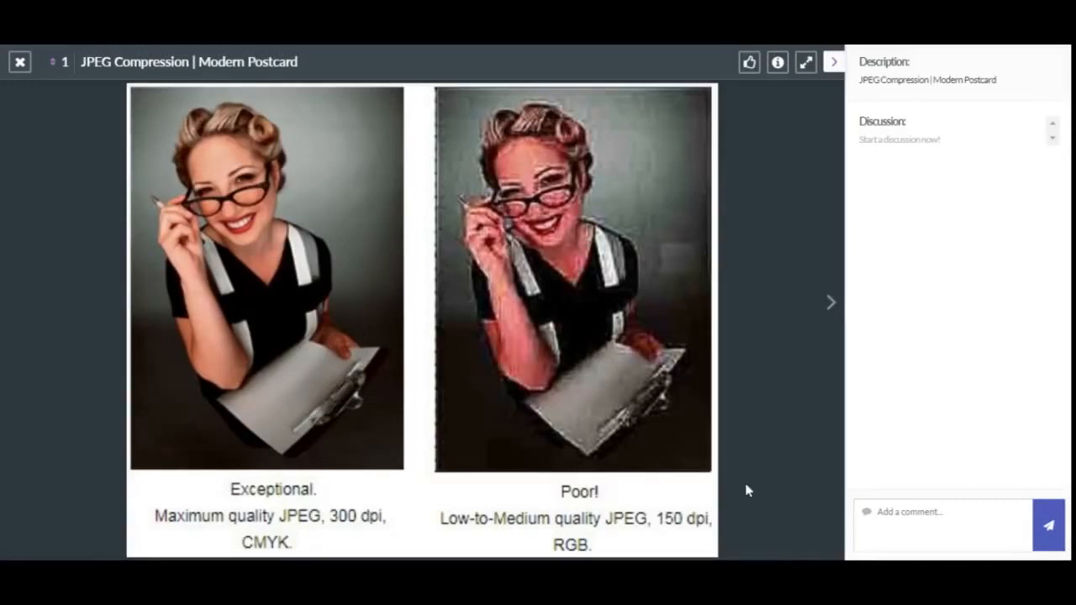
left_click(19, 61)
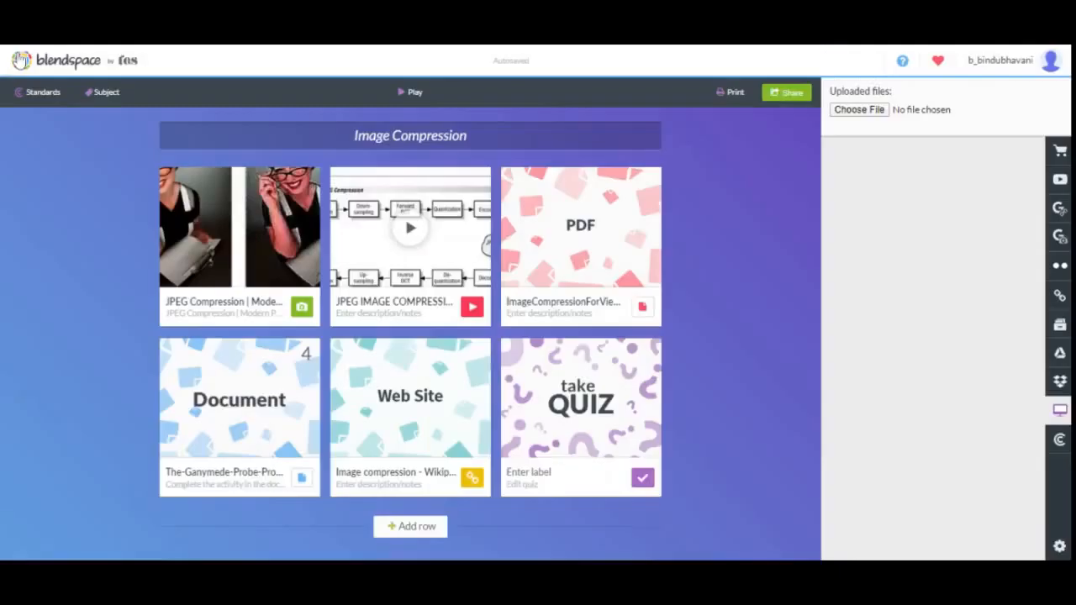
left_click(786, 94)
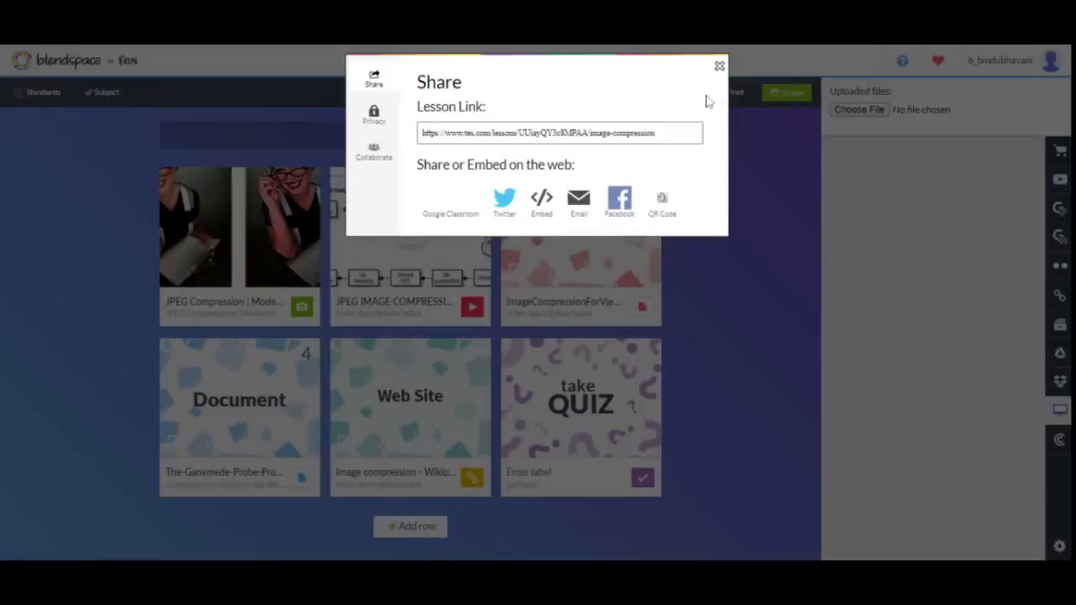